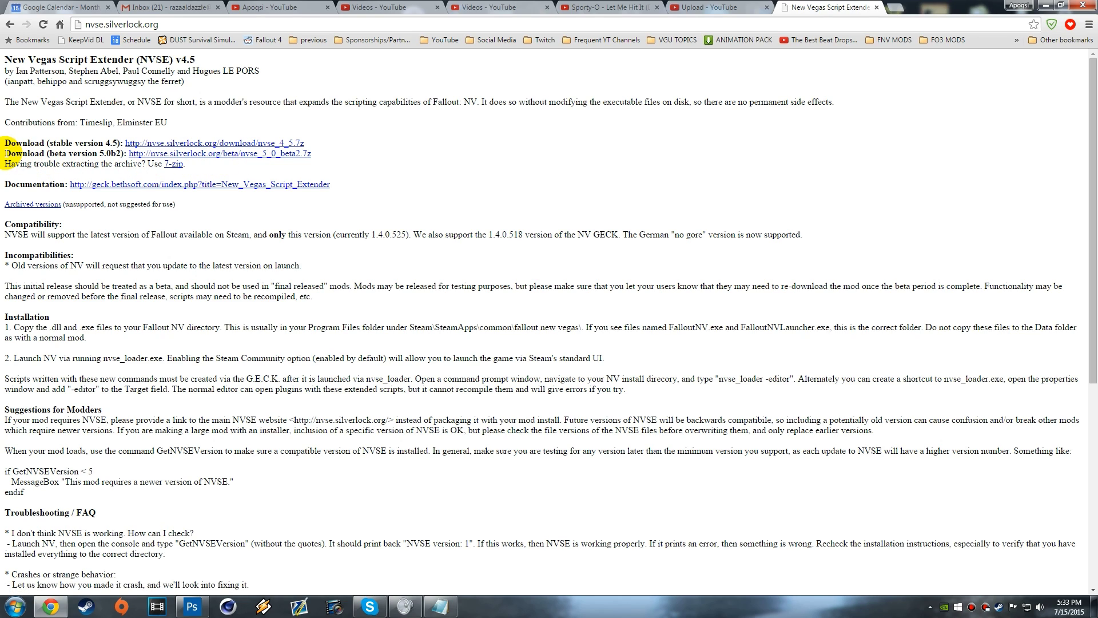
Download nvse_5_0_beta2.7z from the 5.0b2 beta link and save it to the Desktop
left_click_drag(5, 153, 116, 153)
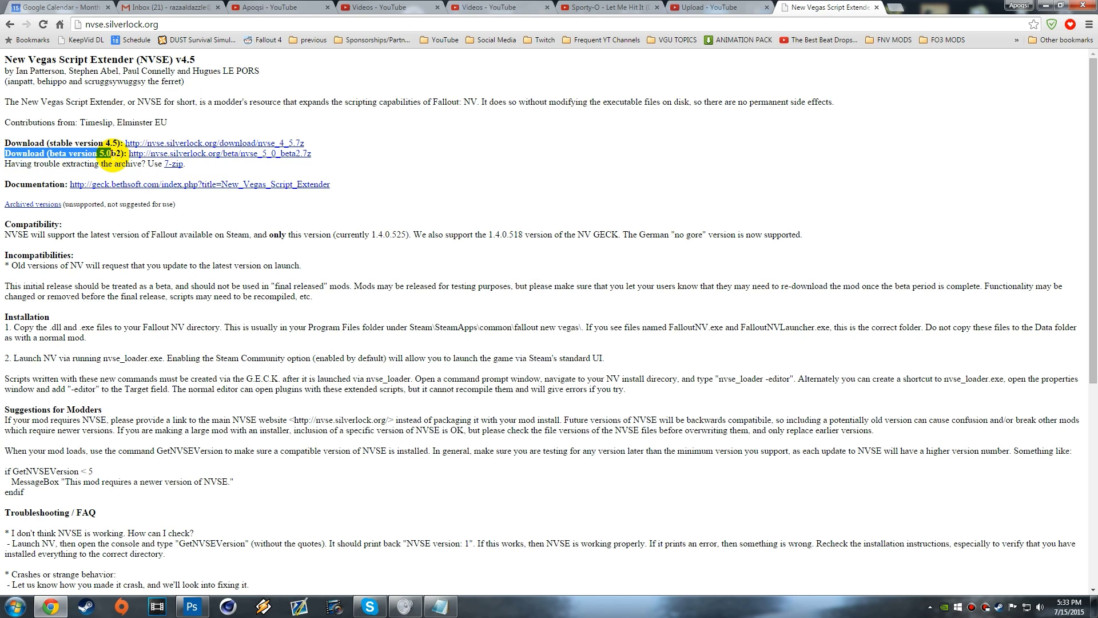
left_click(197, 156)
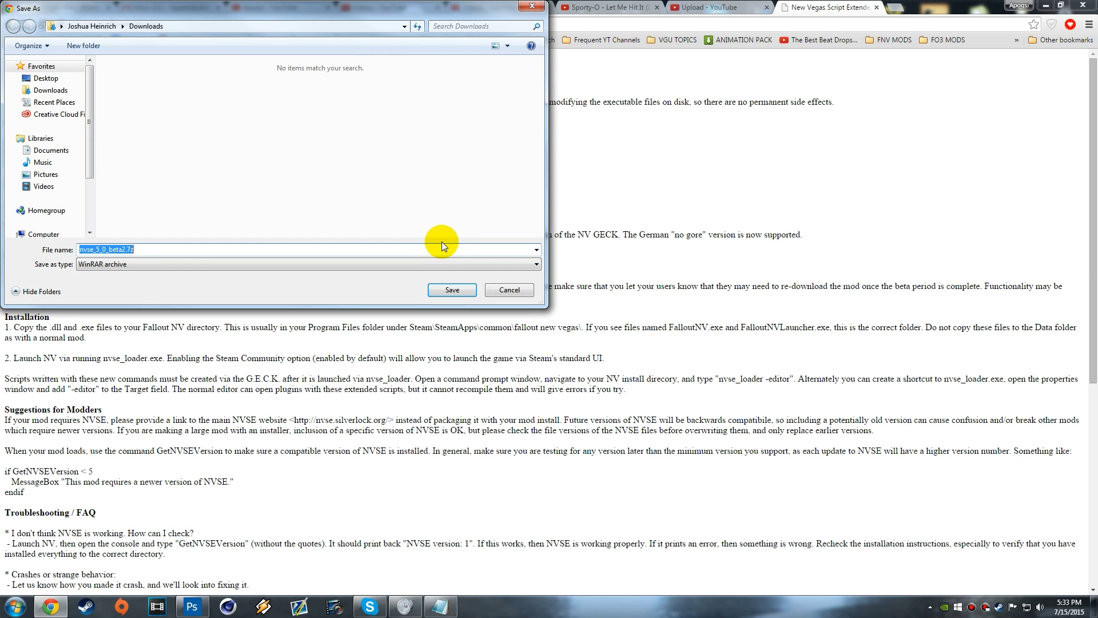
left_click(48, 78)
left_click(441, 296)
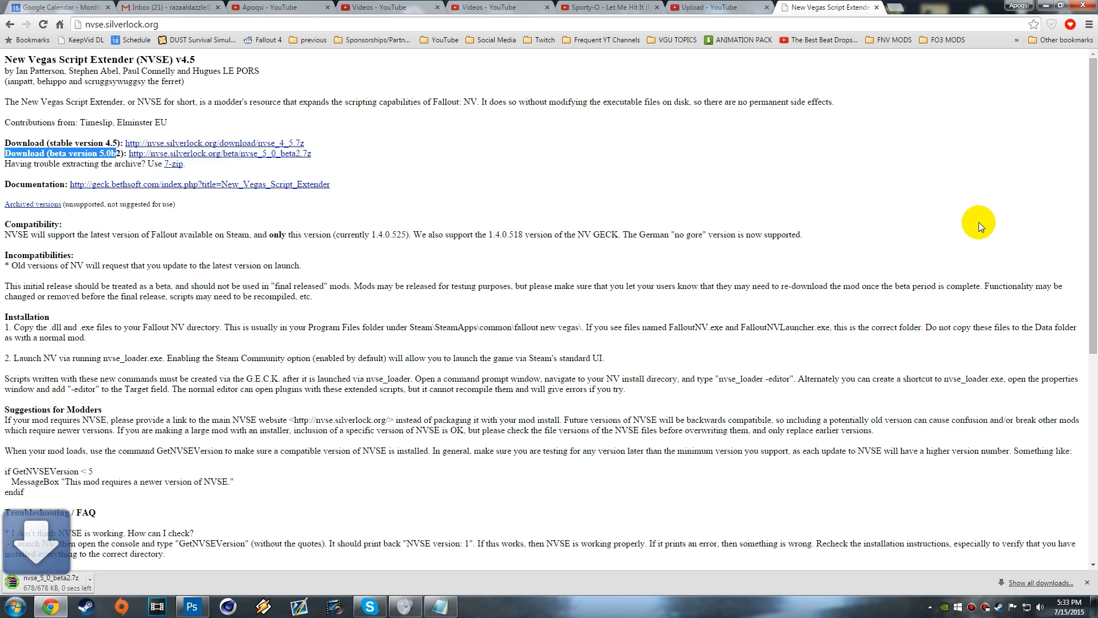
Minimize Chrome and extract nvse_5_0_beta2.7z onto the desktop with Extract Here
left_click(1045, 9)
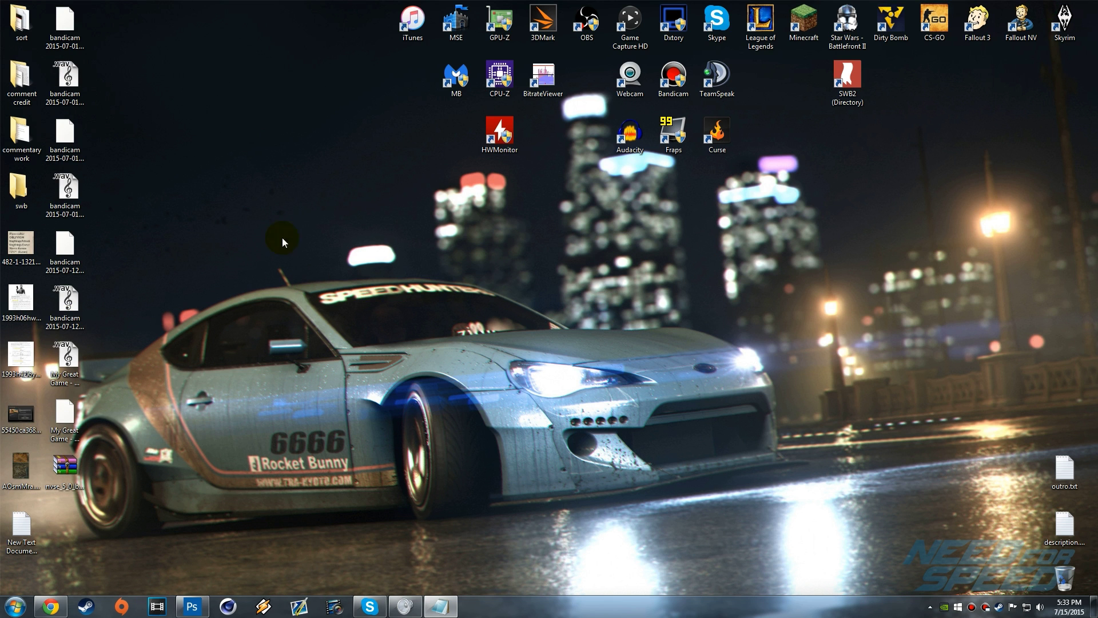
right_click(67, 479)
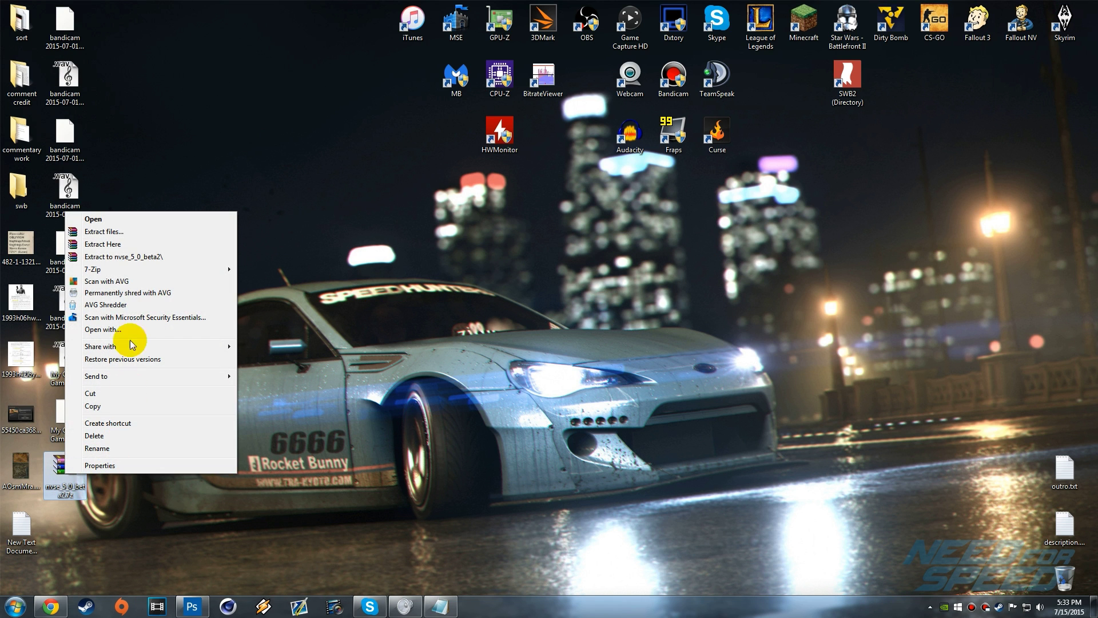
left_click(113, 247)
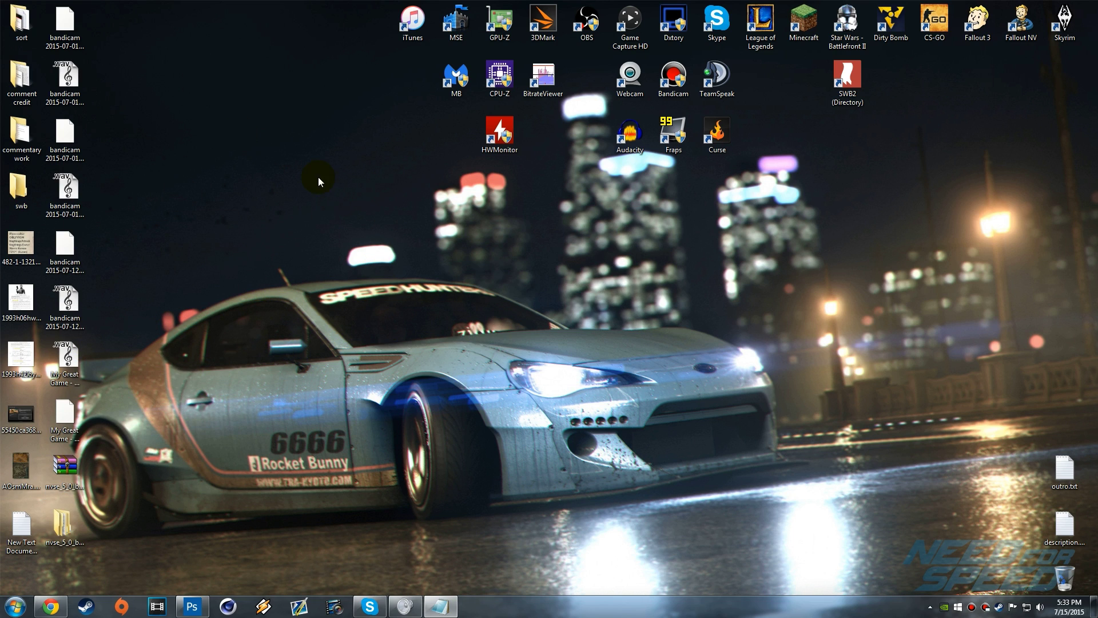
Open the nvse_5_0_beta2 folder snapped to the left half, plus a new Computer window
double_click(70, 527)
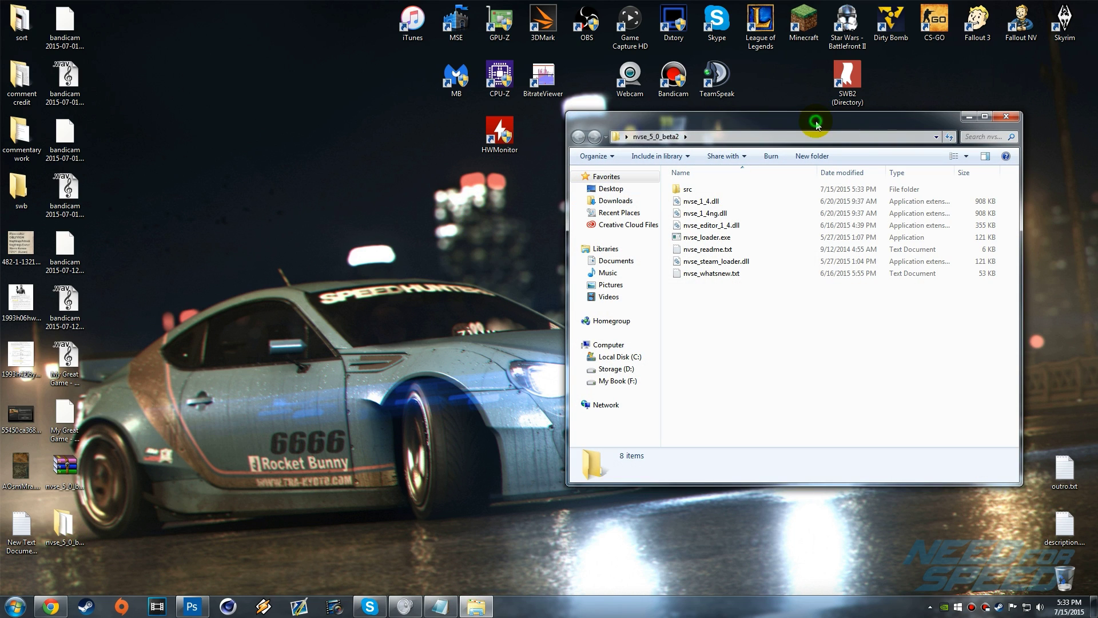
key("super+Left")
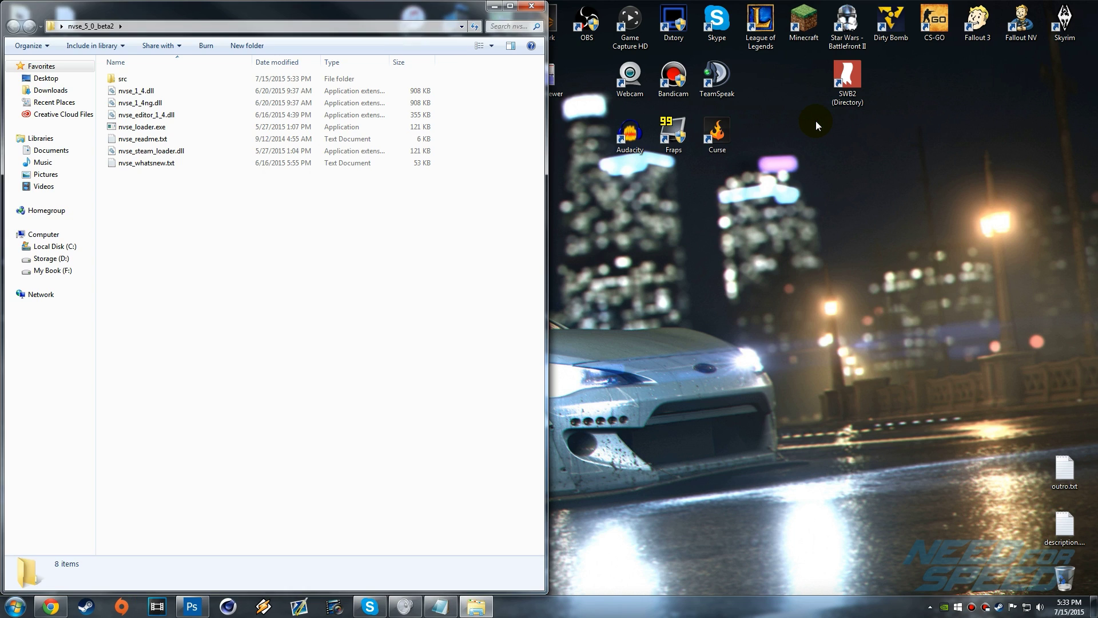
left_click(17, 608)
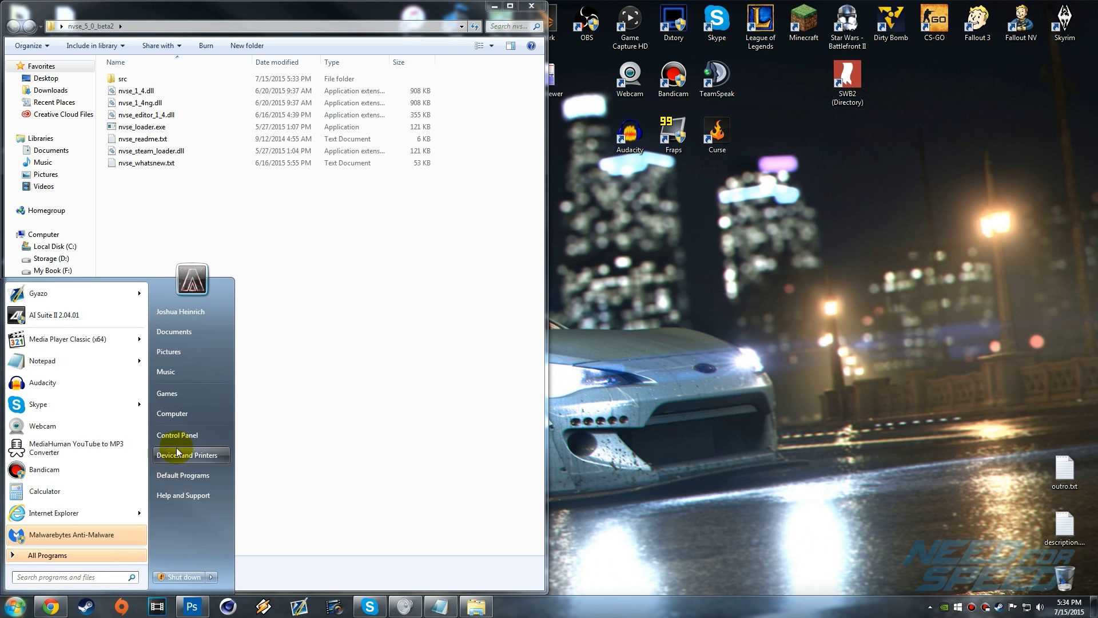
left_click(187, 413)
Browse C:\Program Files (x86)\Steam\SteamApps\common into the Fallout New Vegas folder
double_click(706, 217)
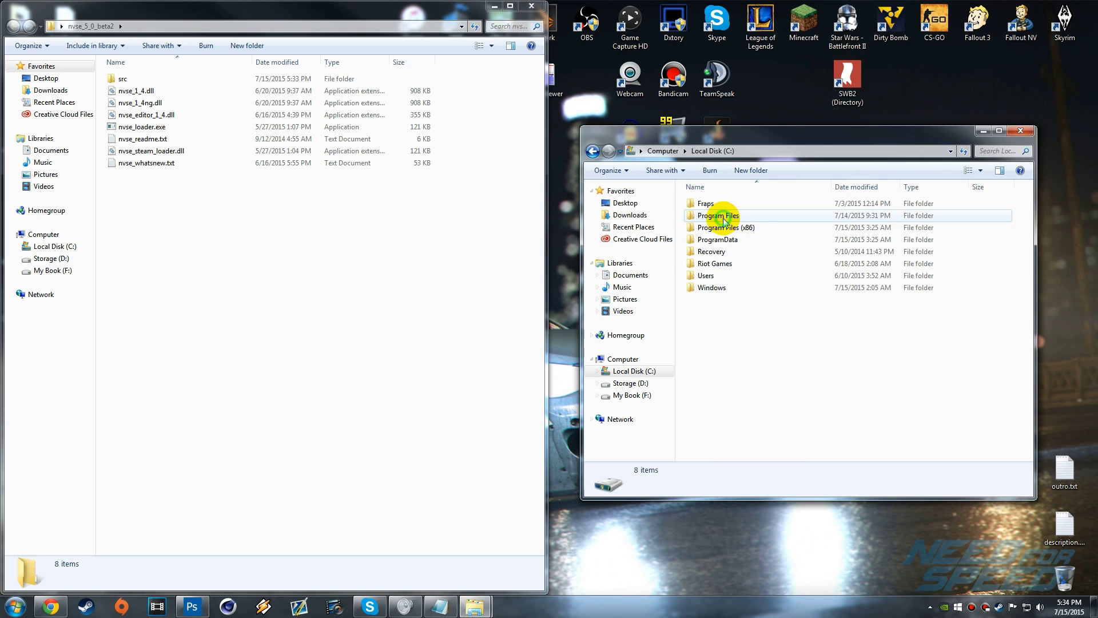
double_click(759, 228)
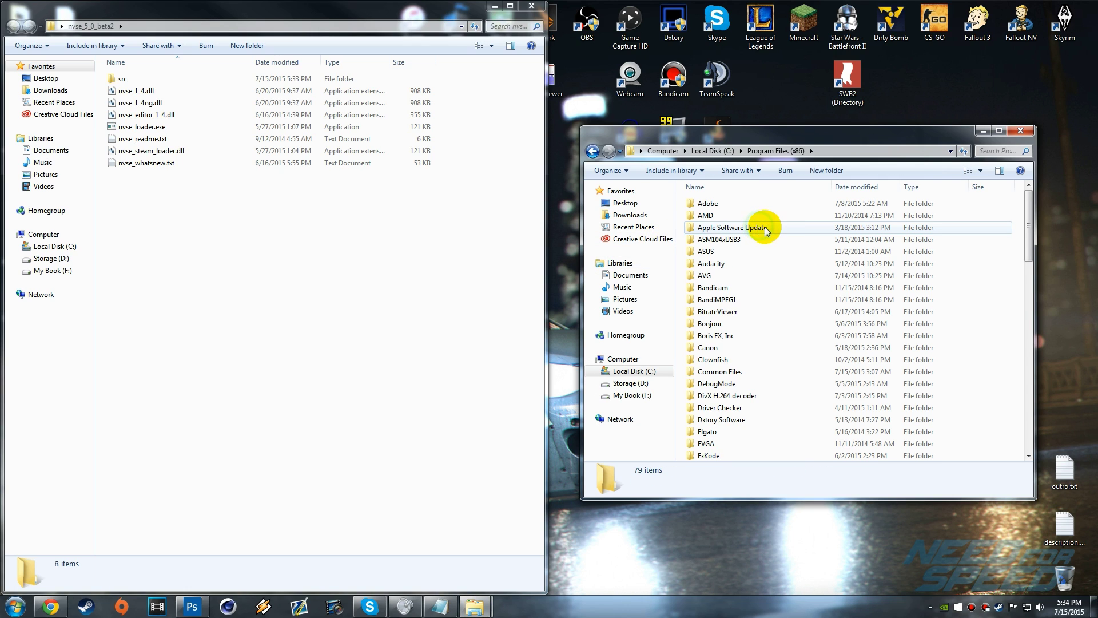
scroll(810, 268, "down", 8)
scroll(810, 266, "down", 6)
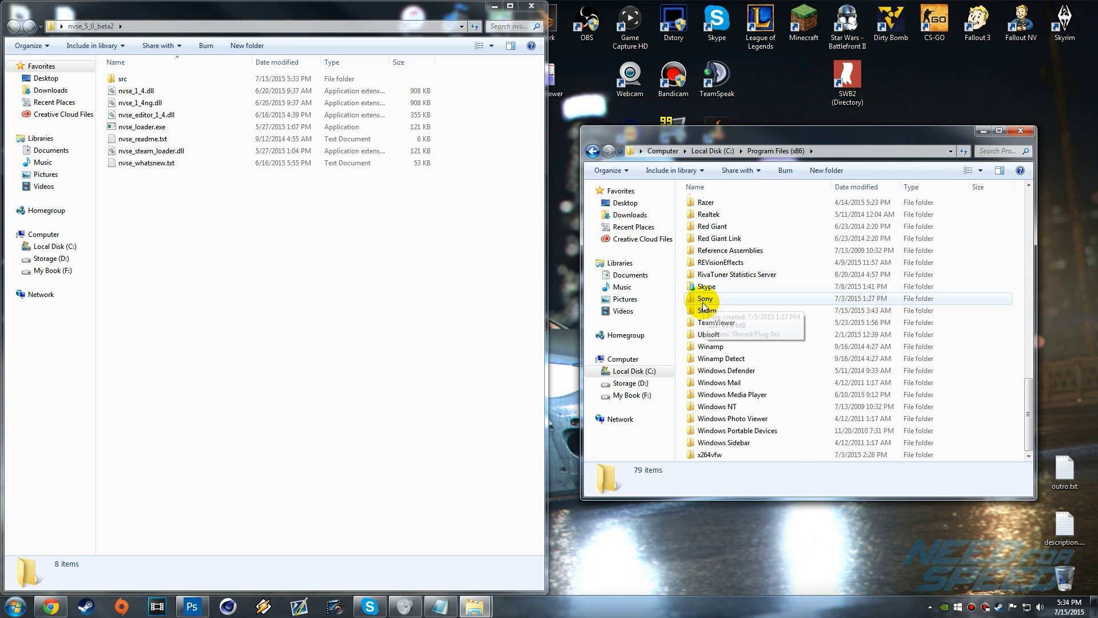
double_click(718, 309)
scroll(748, 258, "down", 6)
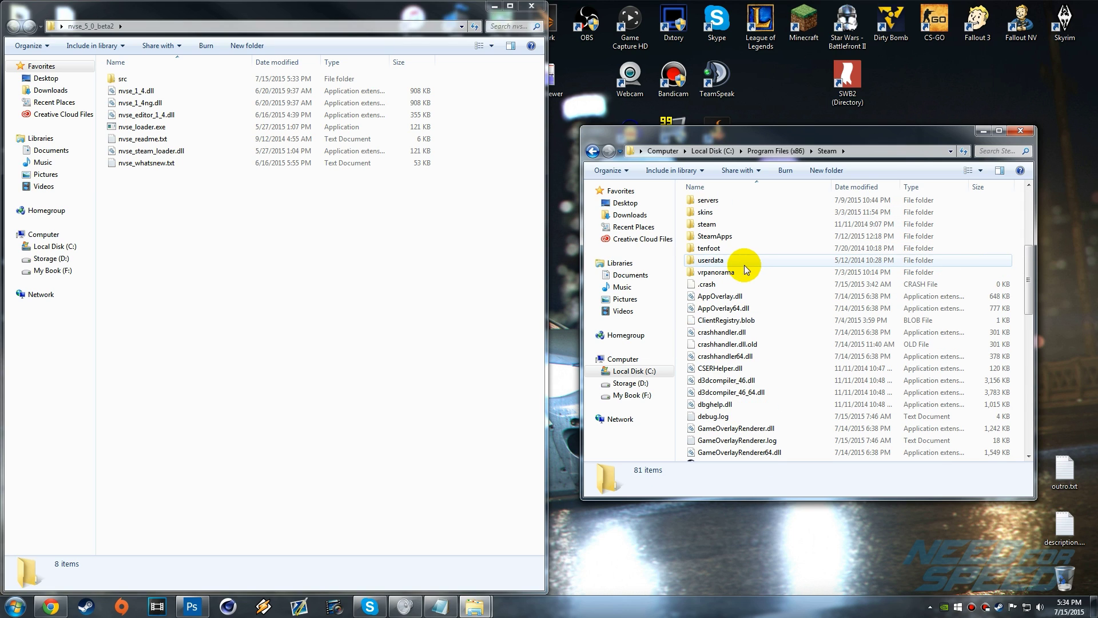
double_click(740, 237)
double_click(712, 203)
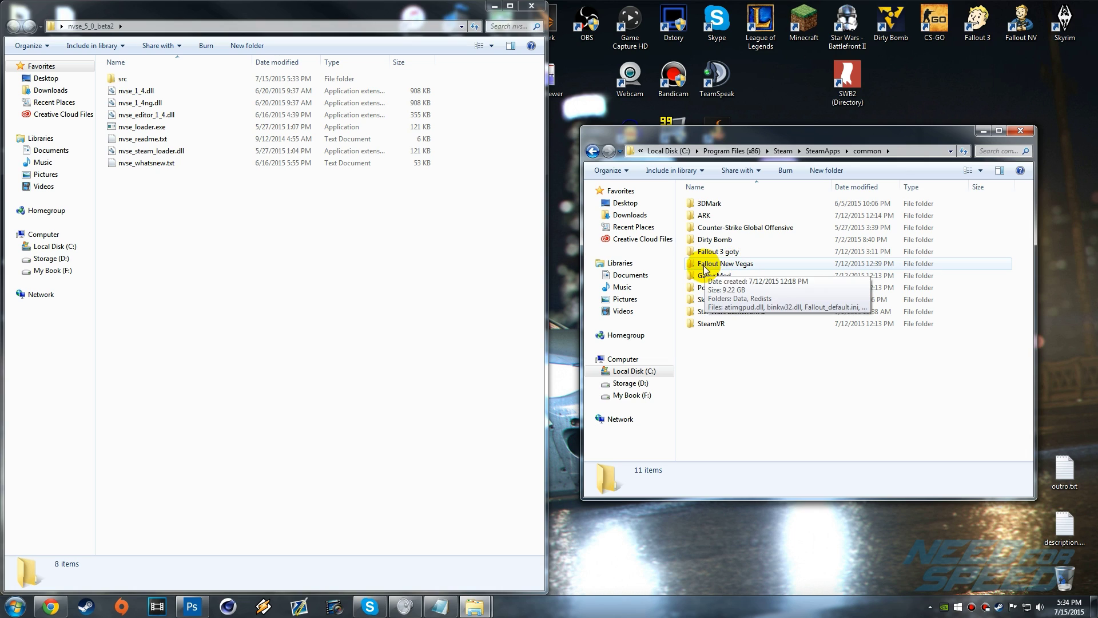
double_click(722, 264)
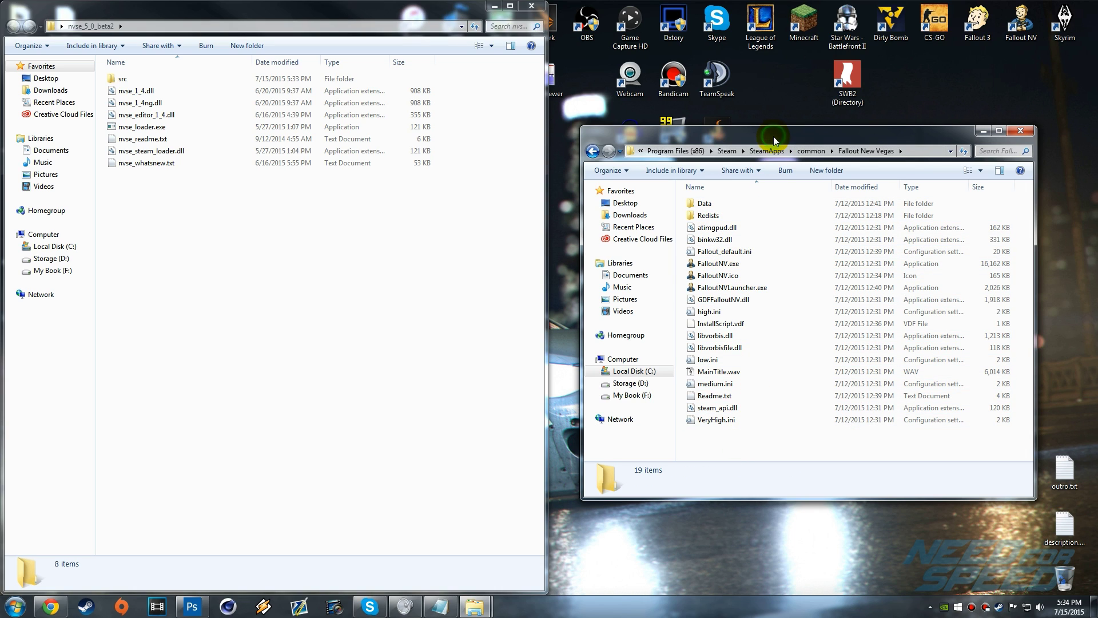
Snap the game folder right and drag all eight NVSE items, including src, into Fallout New Vegas
key("super+Right")
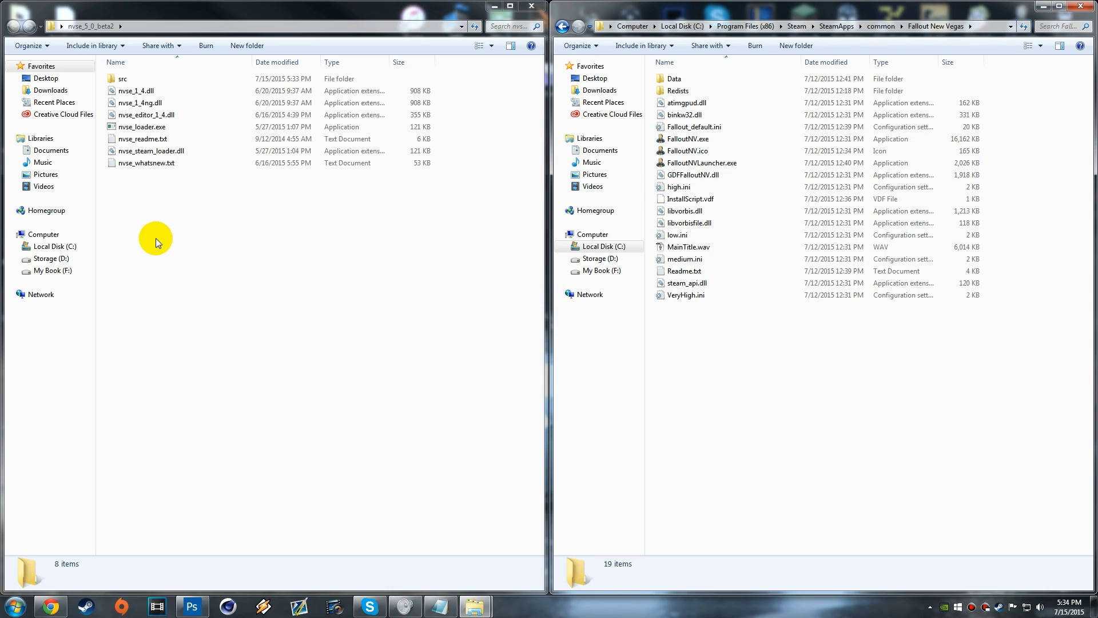
left_click(156, 238)
key("ctrl+a")
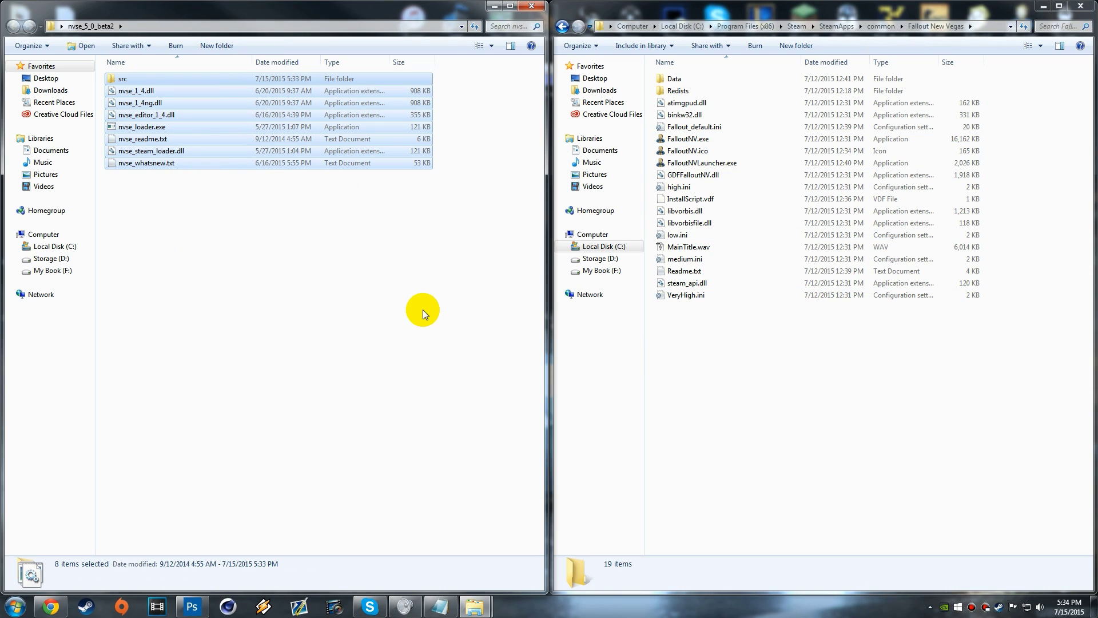
left_click(188, 197)
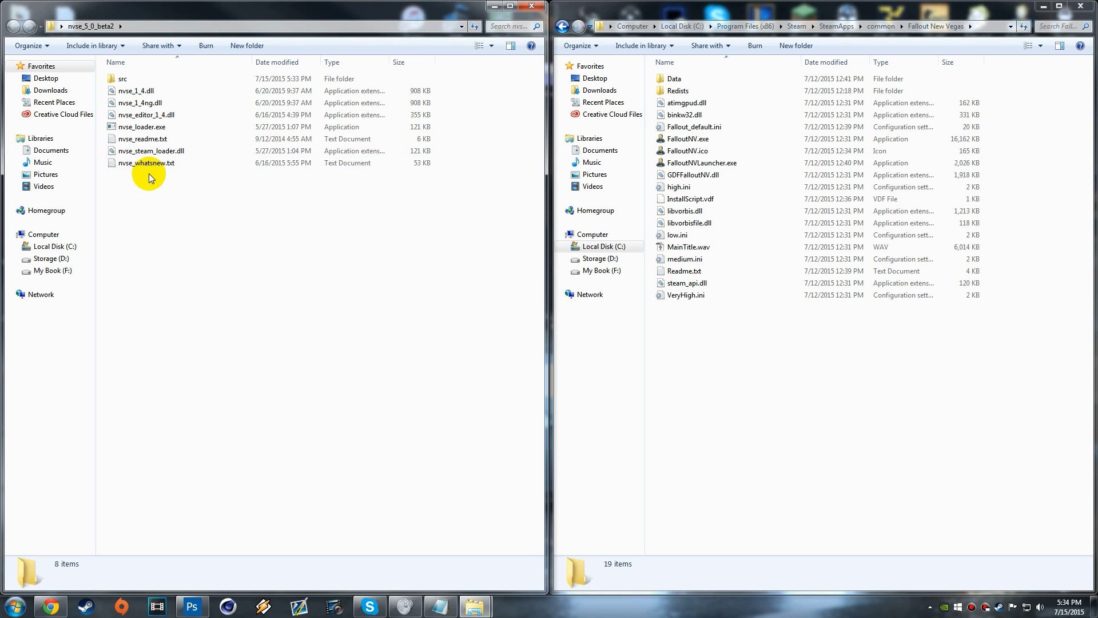
left_click(148, 169)
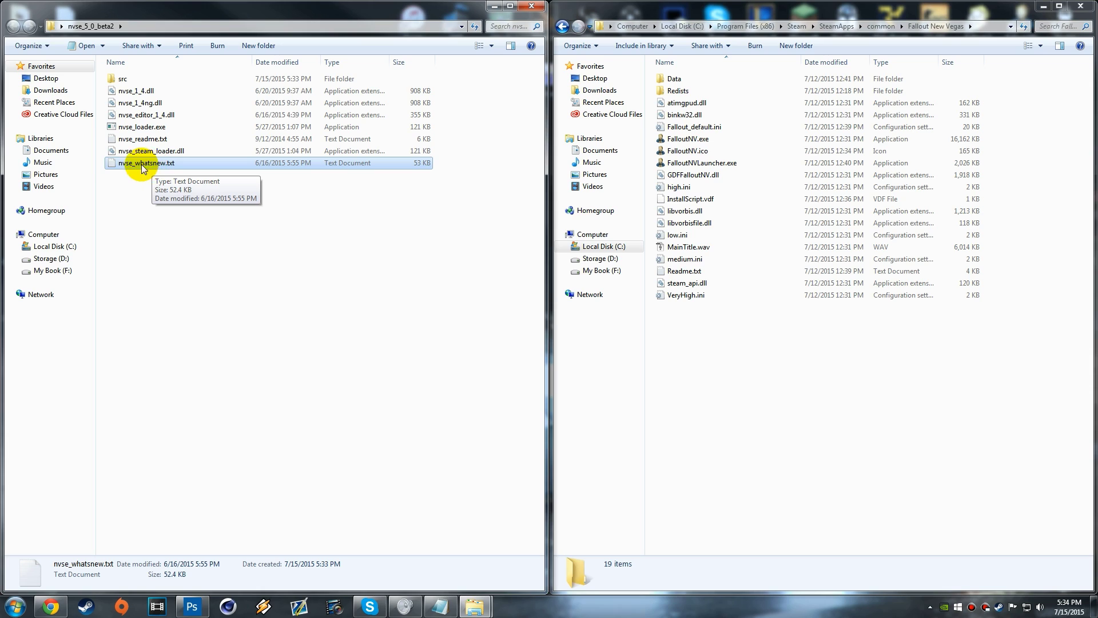
left_click(140, 139, "ctrl")
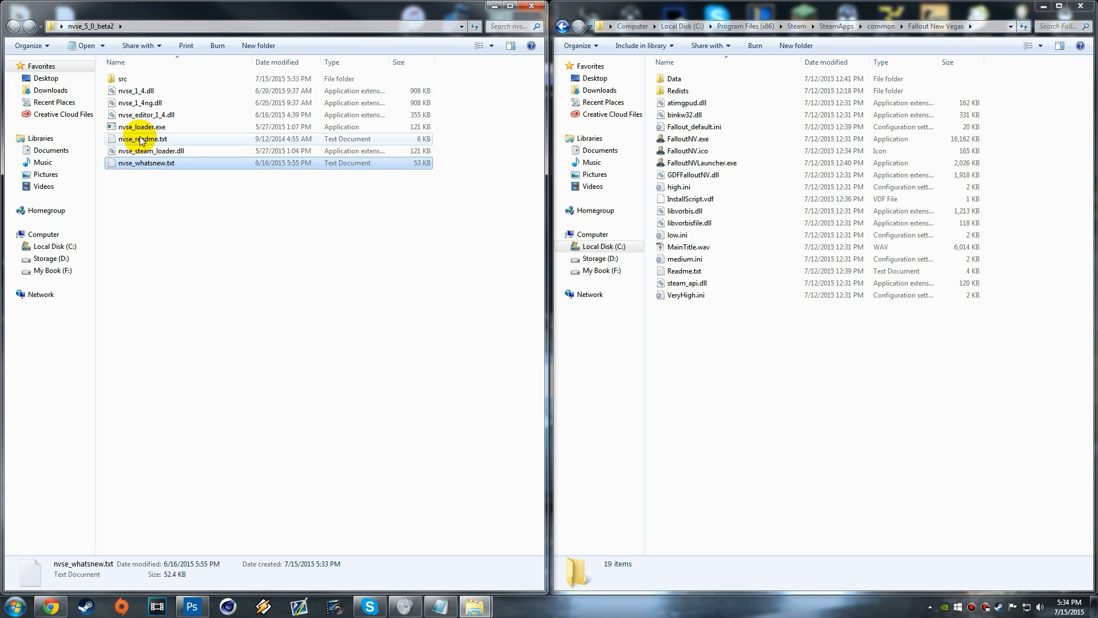
left_click(142, 79, "ctrl")
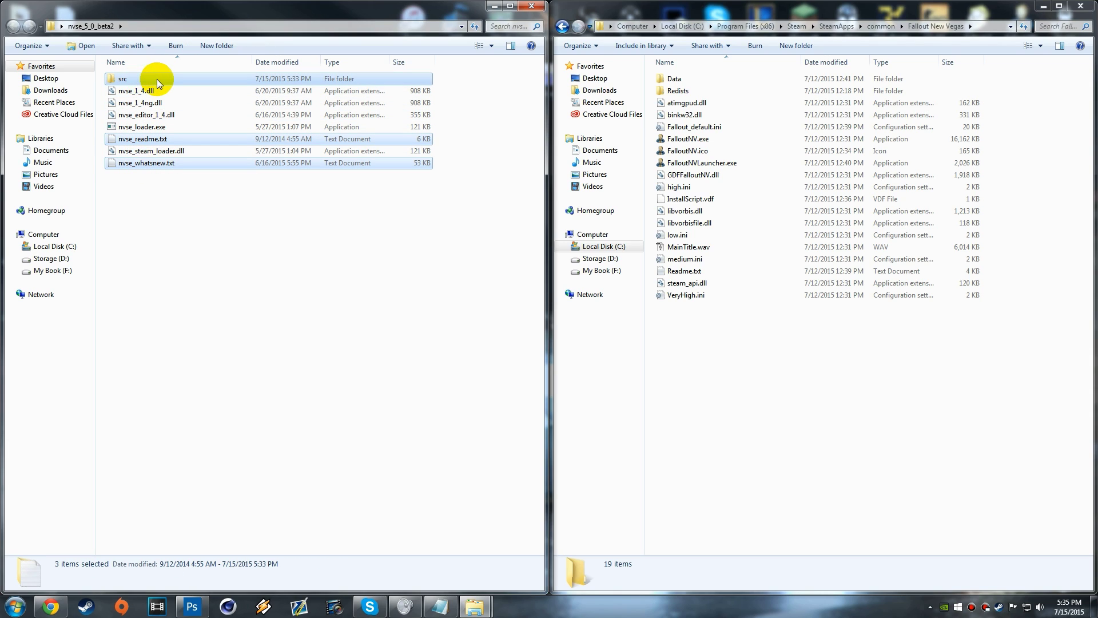
left_click(181, 211)
key("ctrl+a")
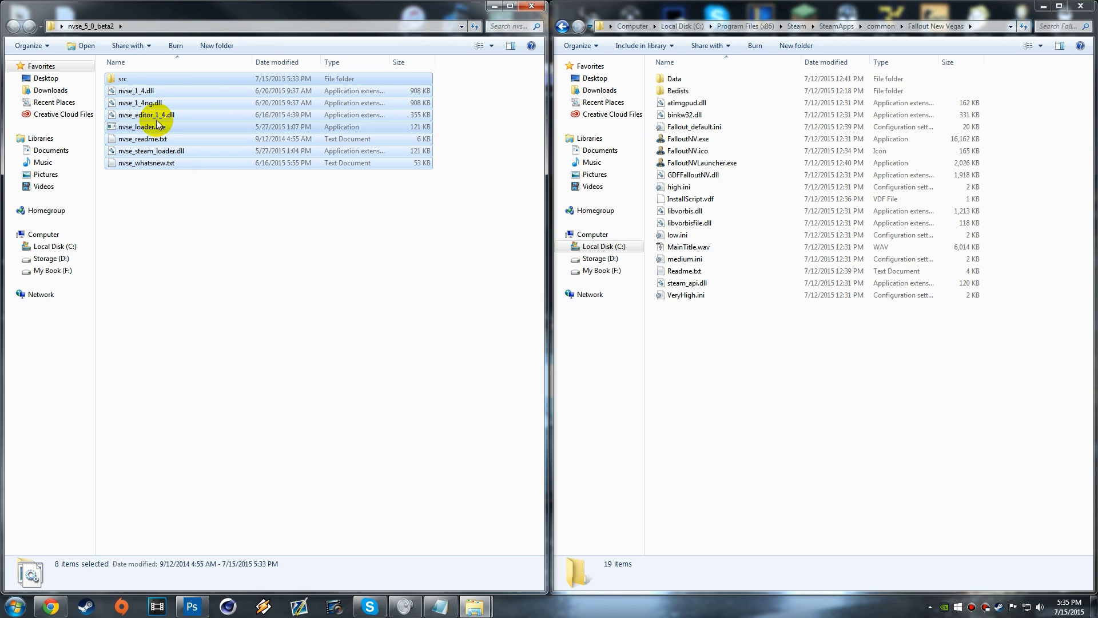
left_click_drag(142, 80, 751, 402)
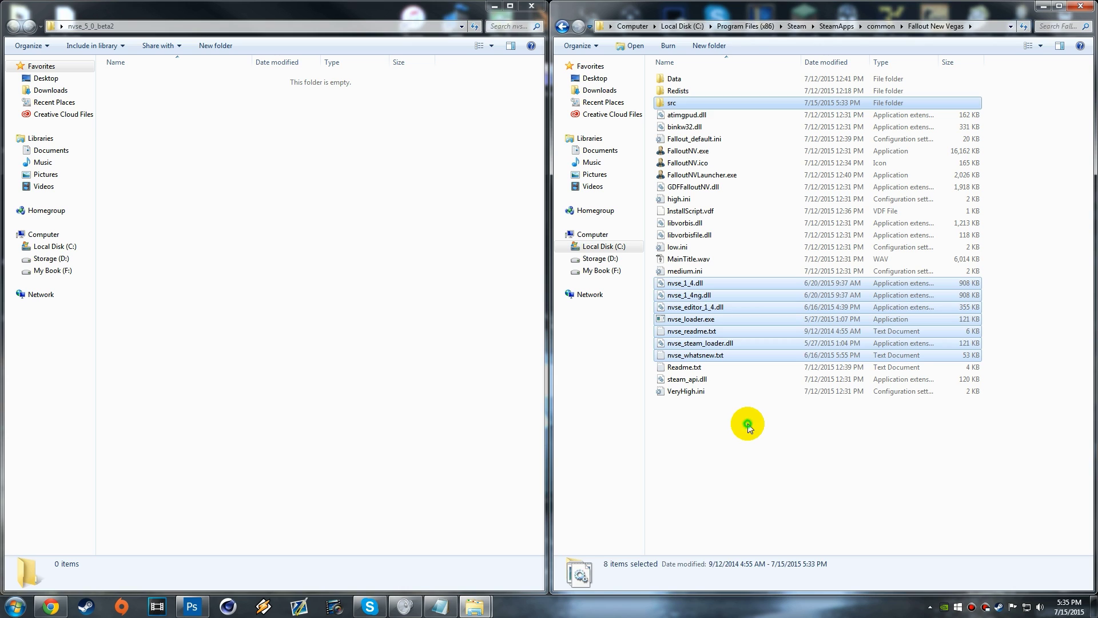
left_click(737, 423)
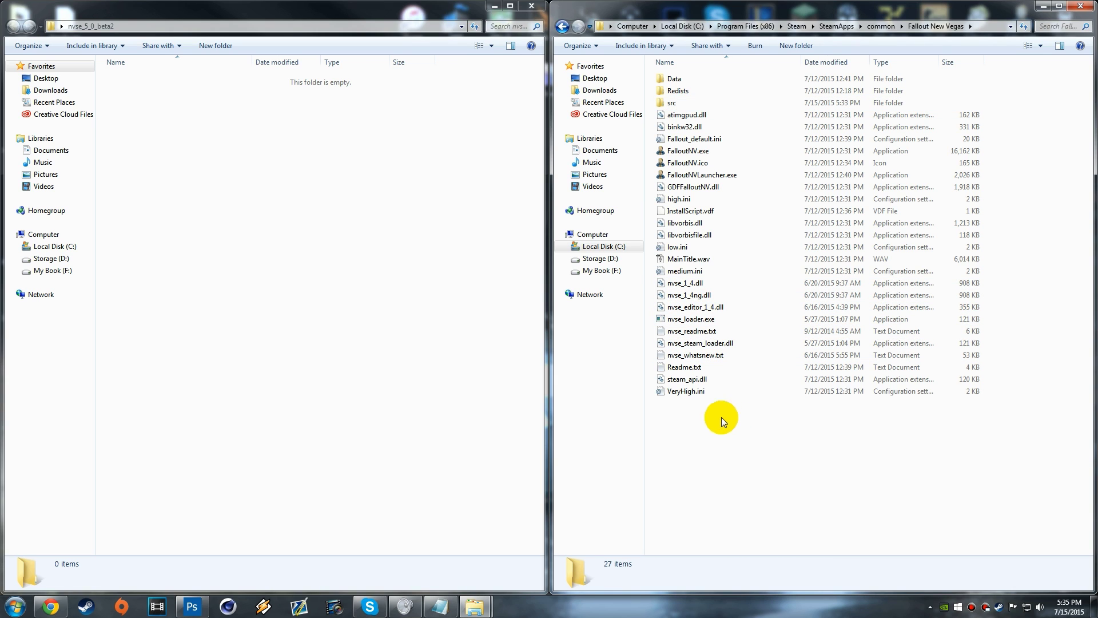
Close the emptied NVSE folder and run nvse_loader.exe, allowing it past the security warning
left_click(531, 6)
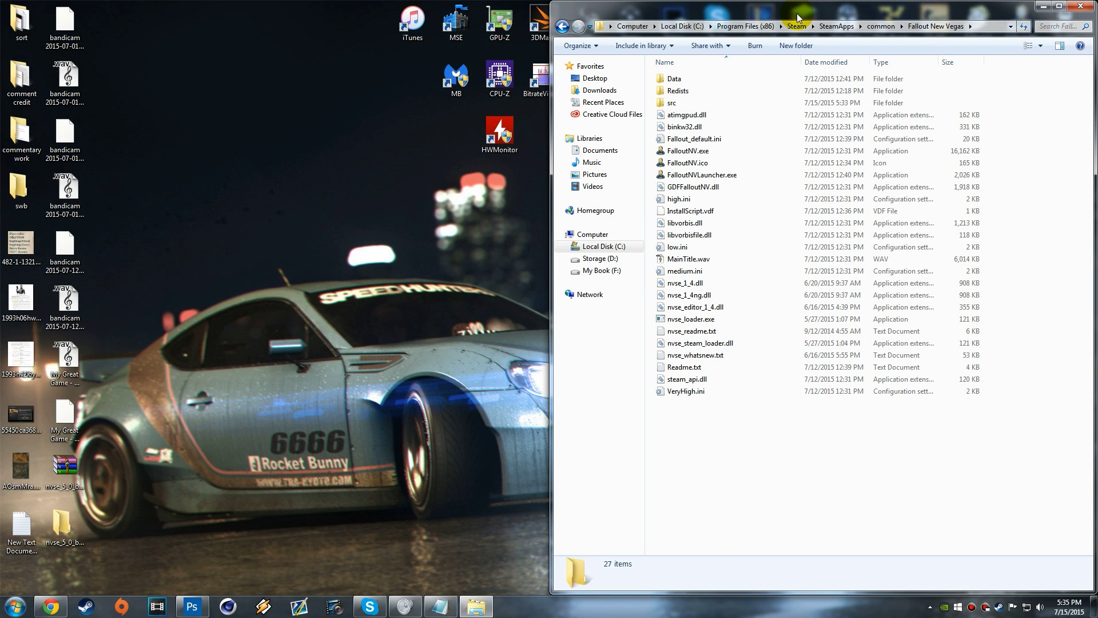
left_click_drag(797, 13, 528, 61)
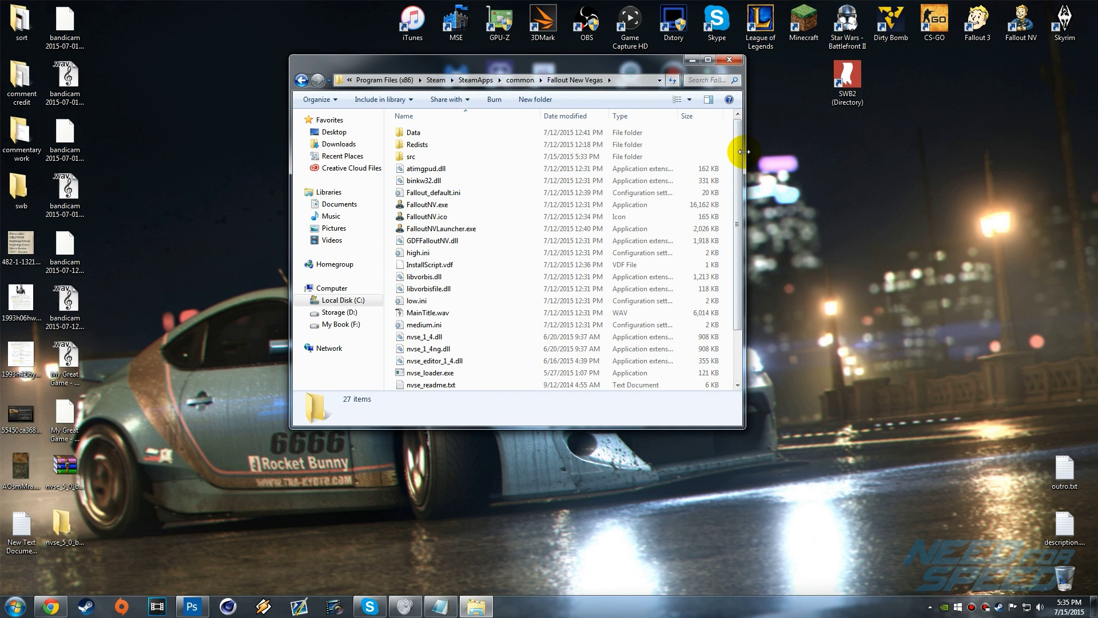
scroll(736, 171, "down", 2)
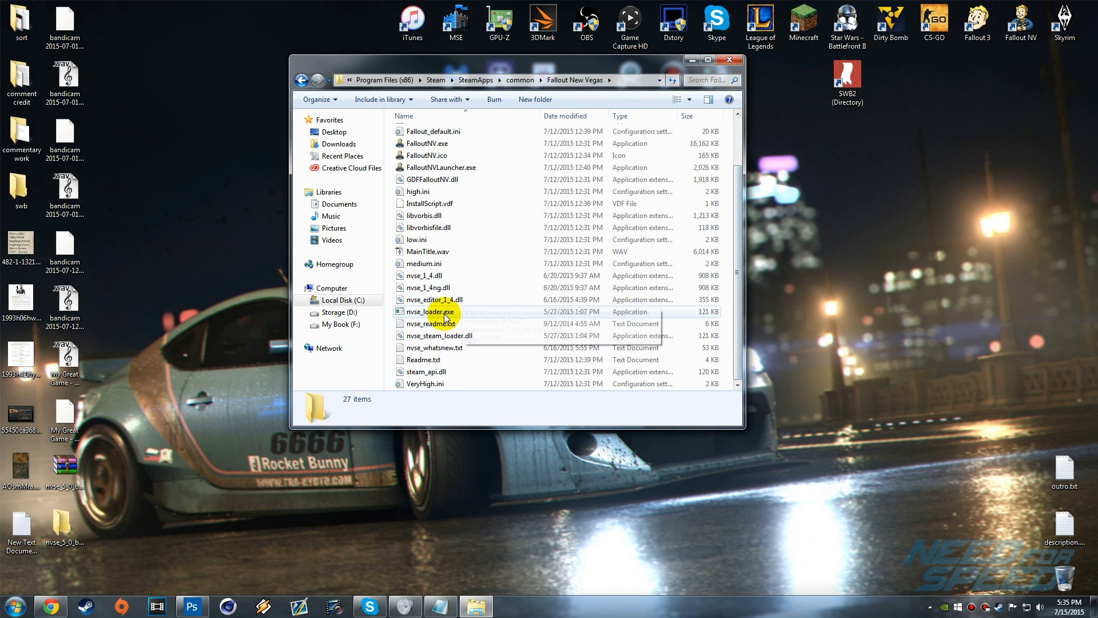
left_click(446, 318)
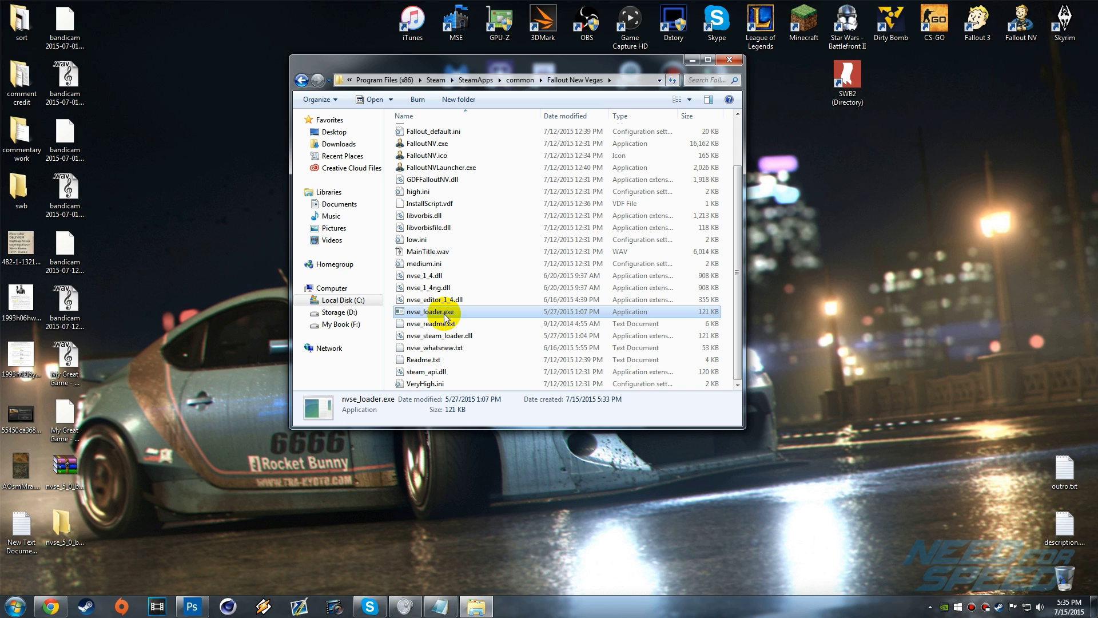
double_click(445, 318)
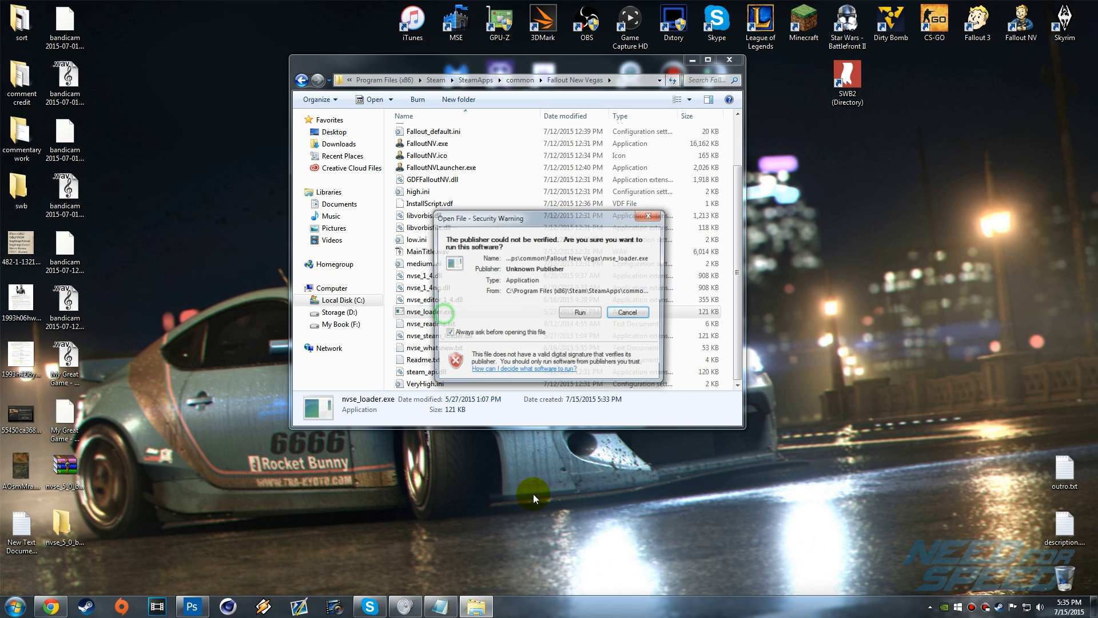
left_click(574, 317)
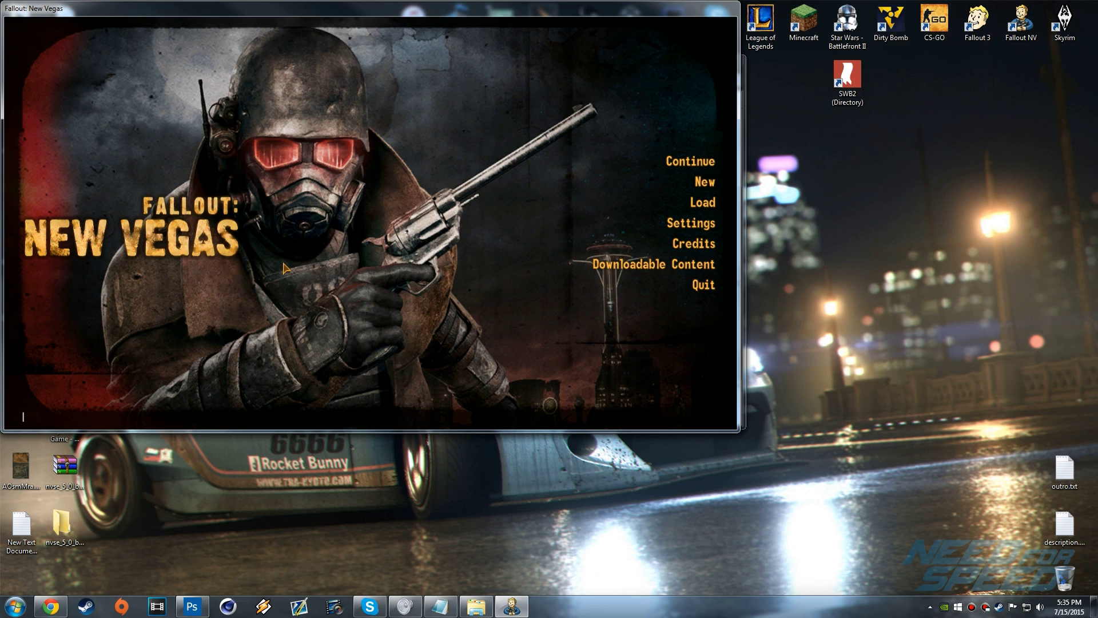
Run GetNVSEVersion in the game console to confirm NVSE version 5
type("GetNV")
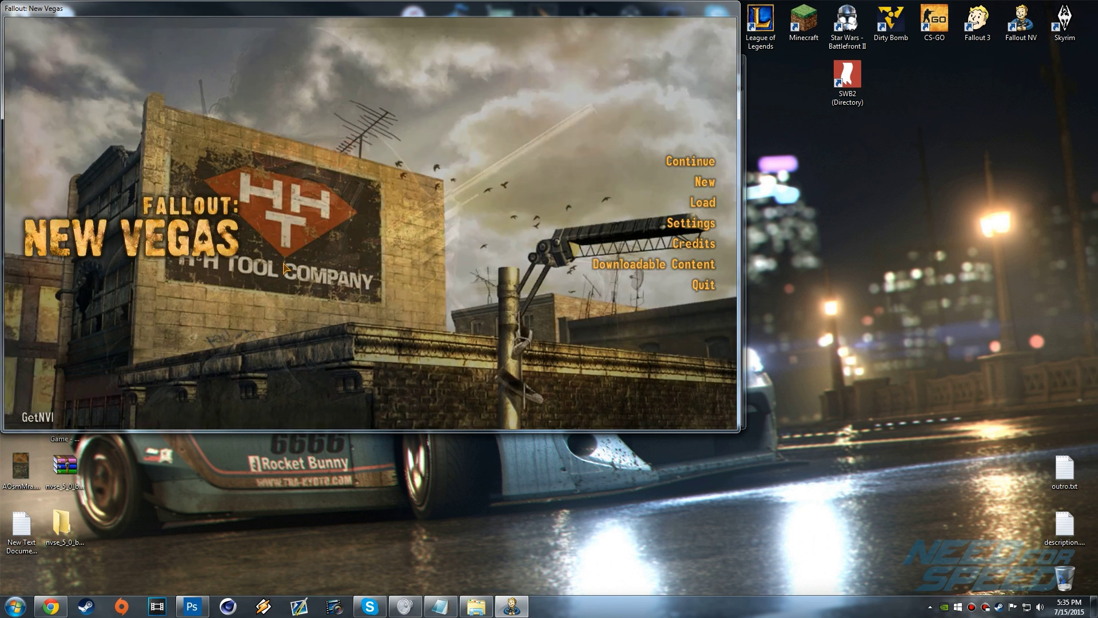
type("ISEVersio")
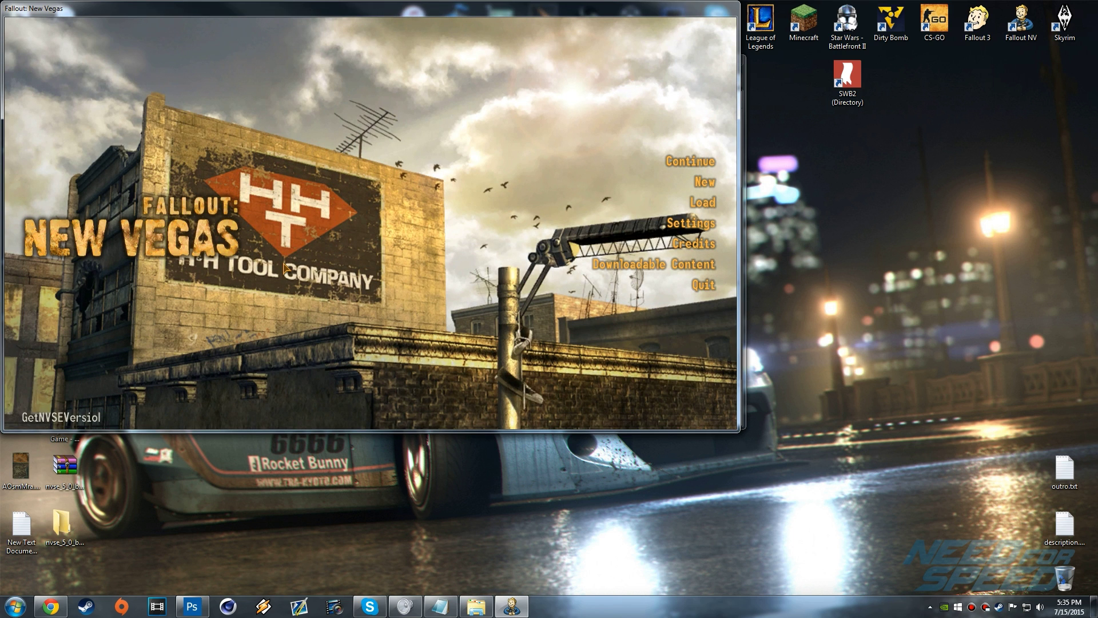
type("n")
key("Return")
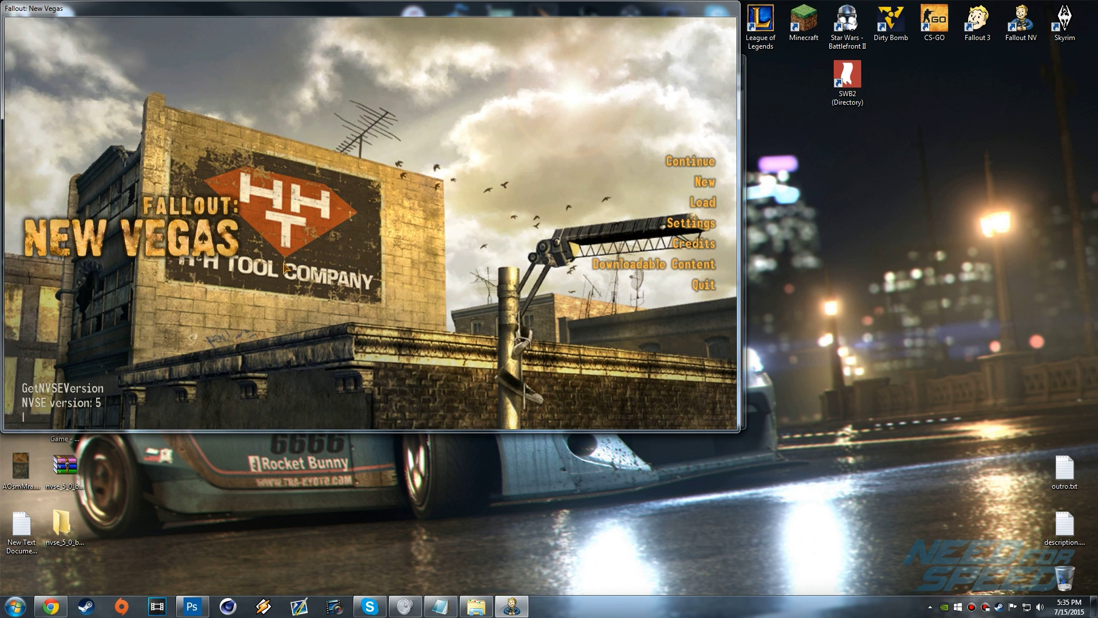